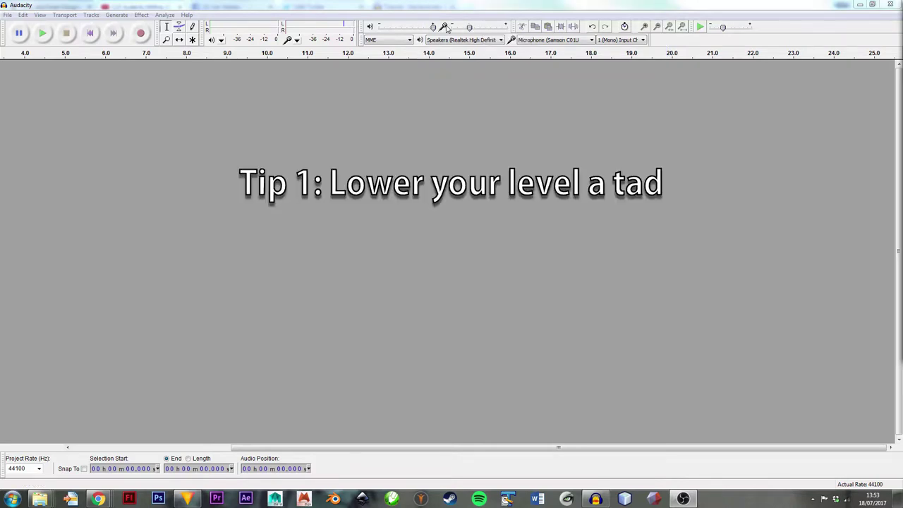
Lower the microphone recording volume slightly to 0.33 in the Mixer toolbar.
drag(467, 27, 469, 27)
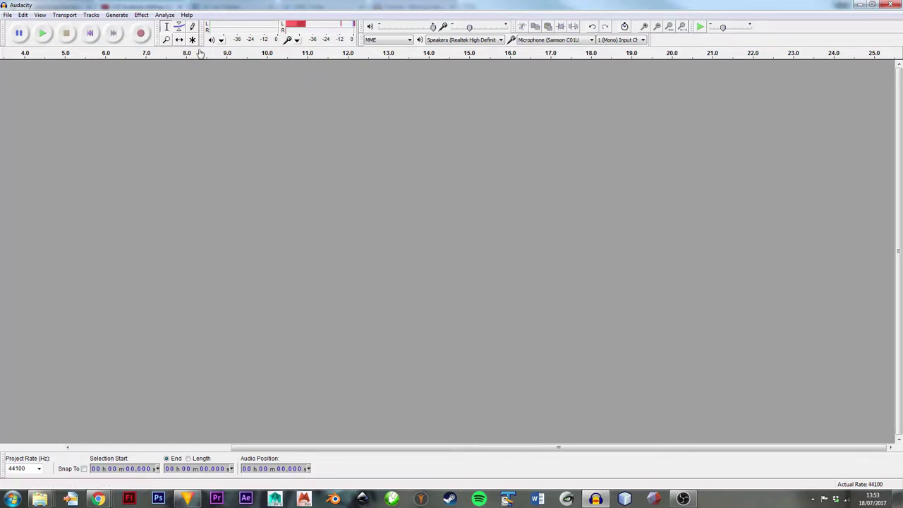
Record about a minute of spoken voice into a mono track, then stop recording.
click(141, 33)
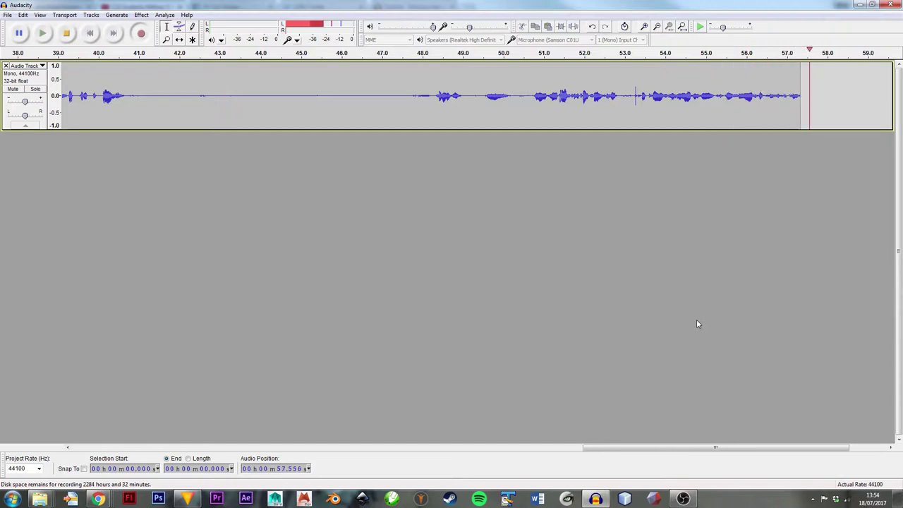
key(space)
drag(704, 442, 534, 416)
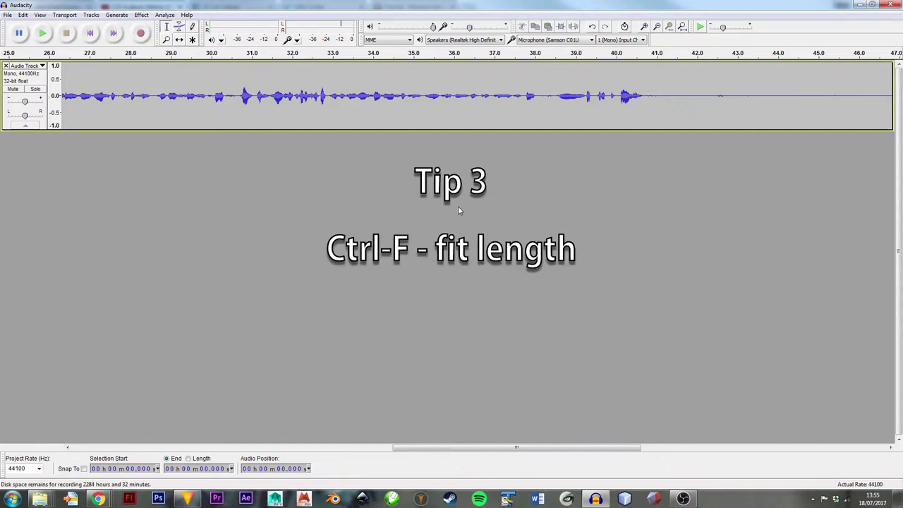
Fit the whole recording to the window's width and height.
key(ctrl+f)
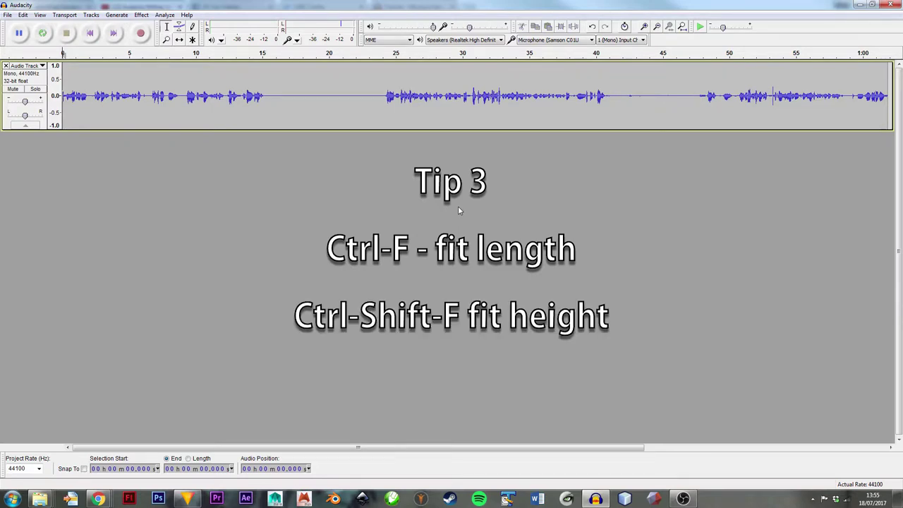
key(ctrl+shift+f)
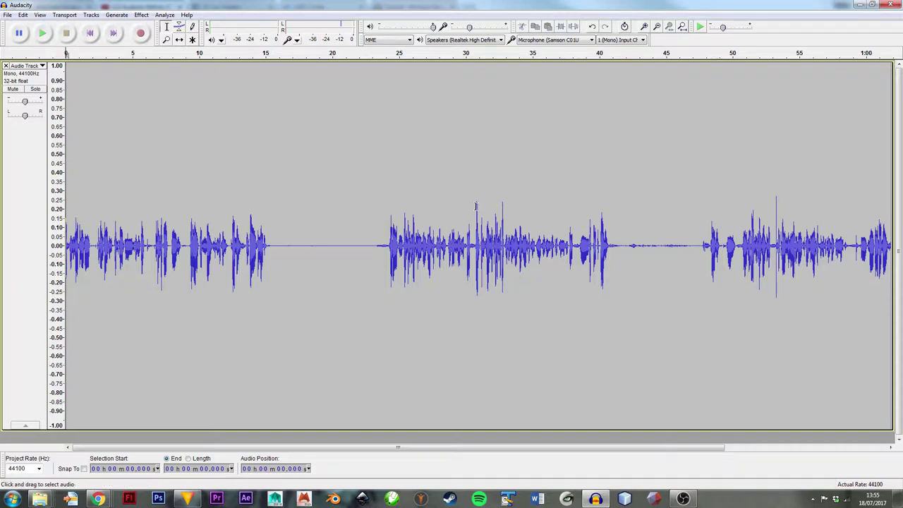
drag(473, 450, 359, 452)
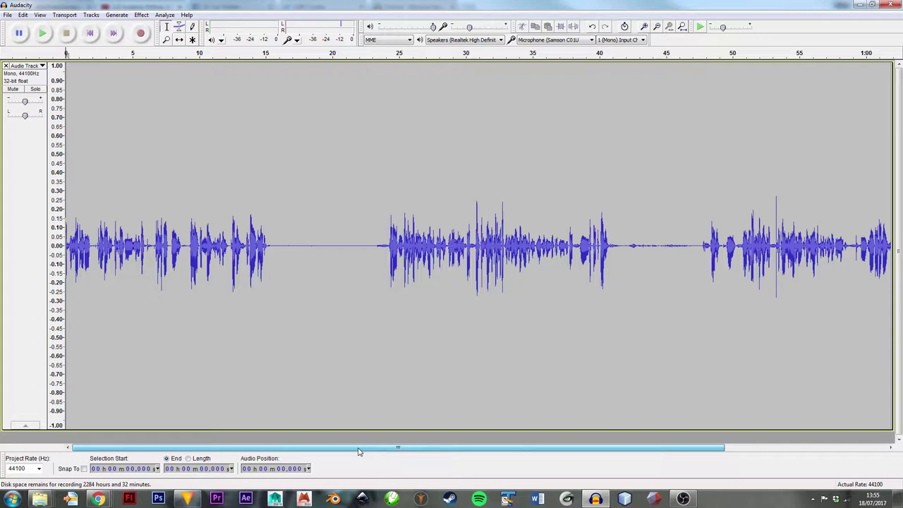
Select the quiet gap from about 16 to 22.6 s and listen to it.
drag(366, 247, 279, 246)
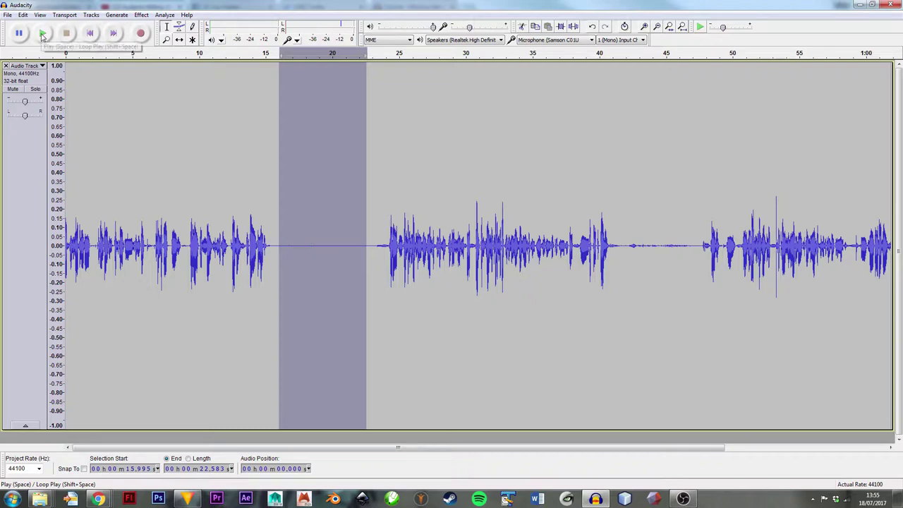
click(42, 36)
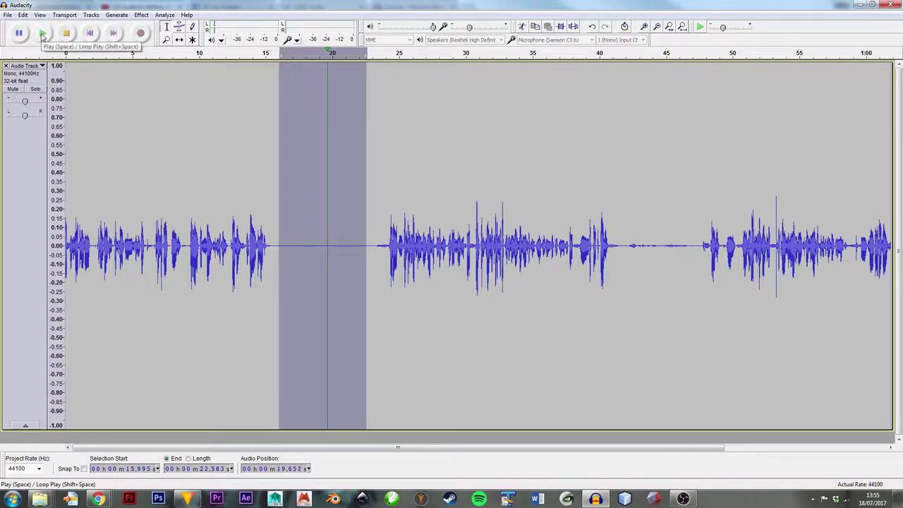
click(67, 34)
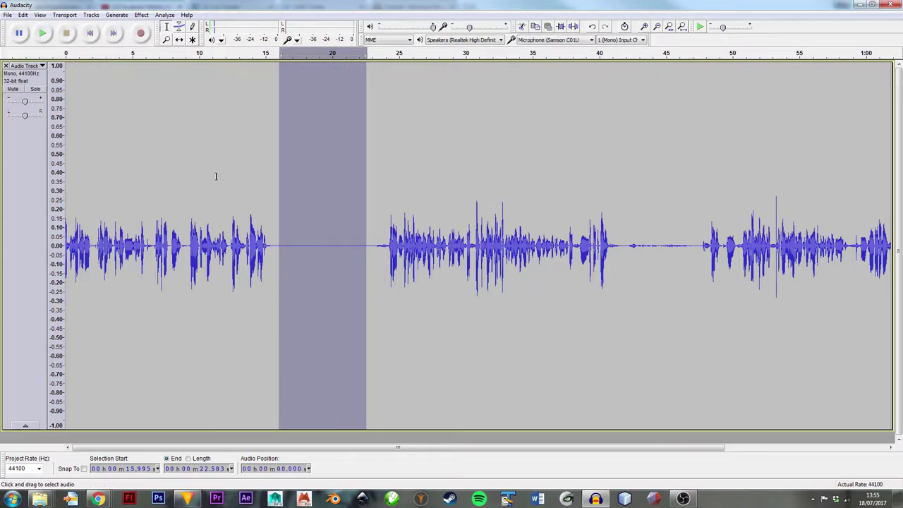
Normalize the whole track to -1.0 dB with Effect > Normalize, then deselect.
click(45, 185)
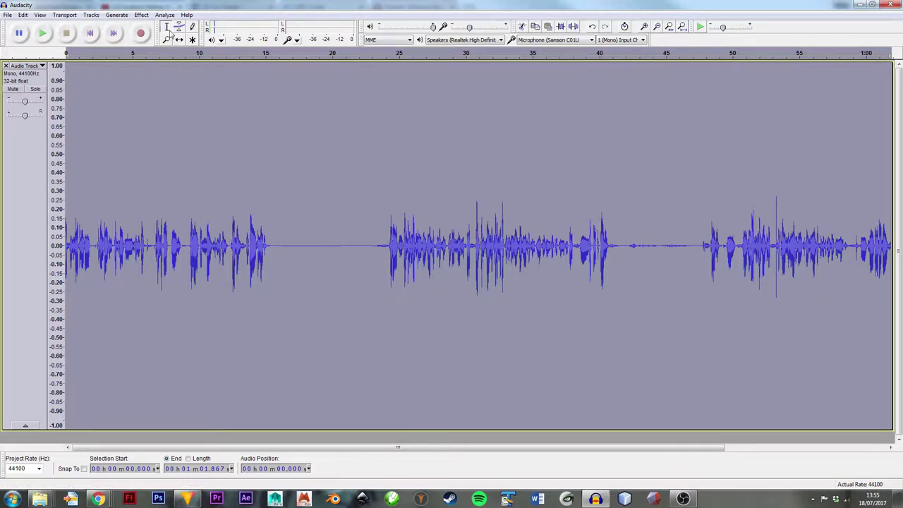
click(142, 15)
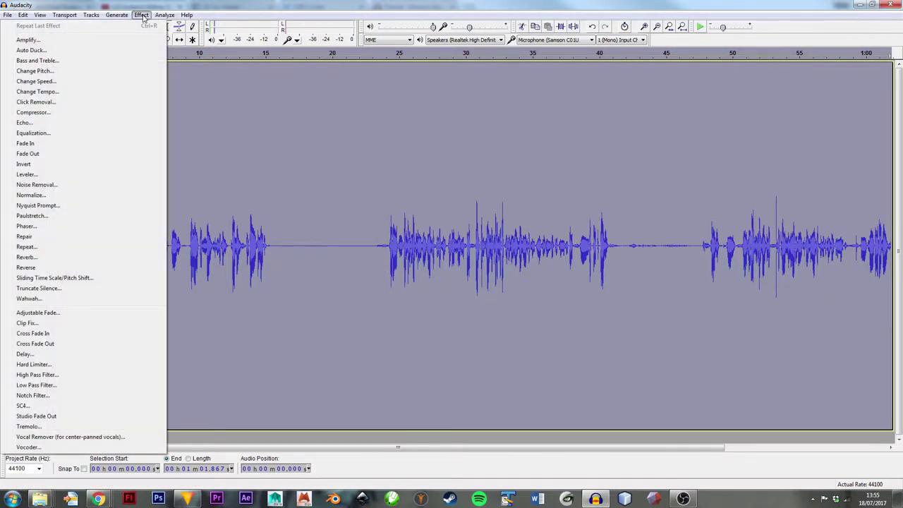
click(29, 195)
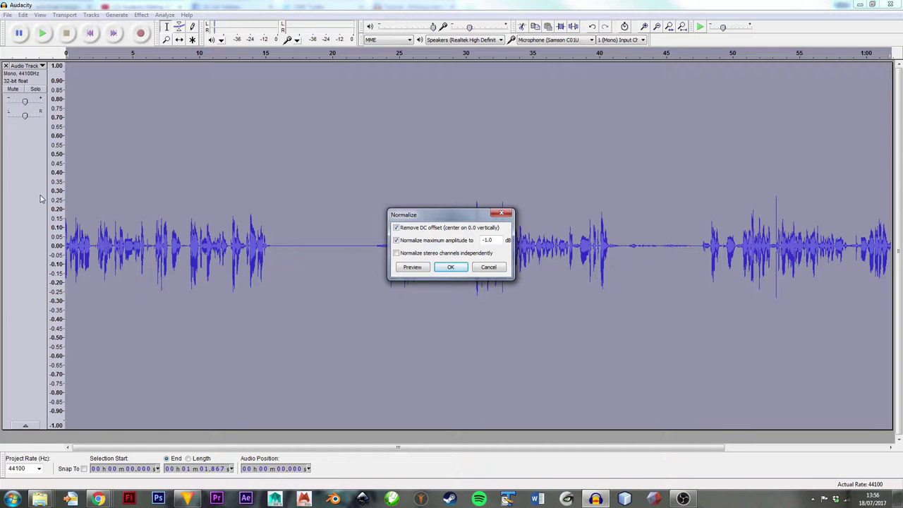
click(450, 267)
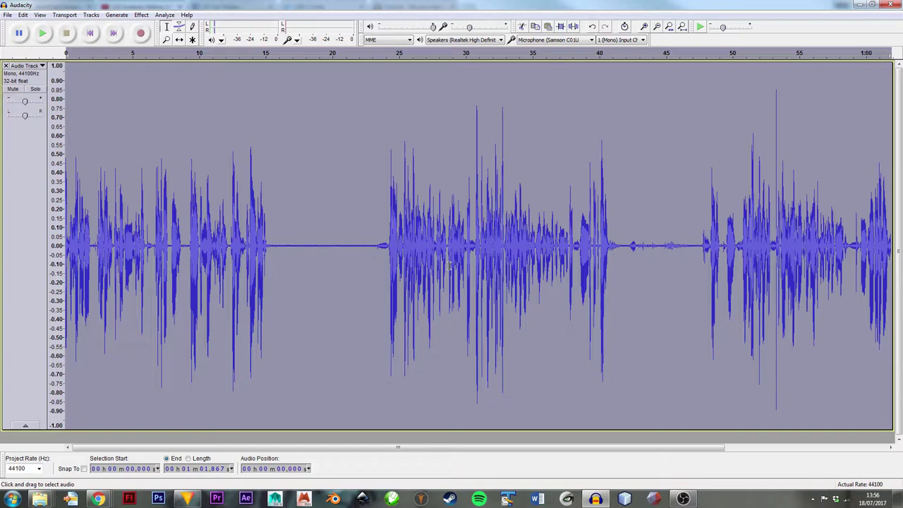
key(ctrl+shift+a)
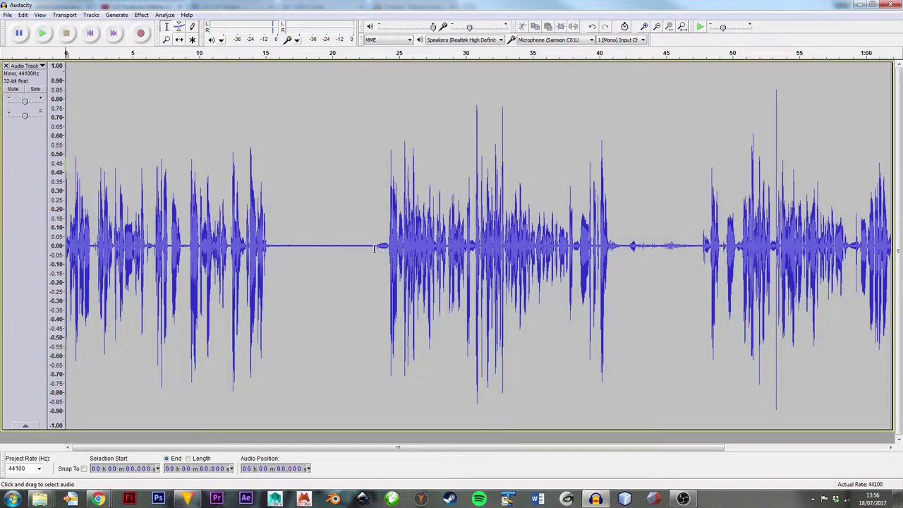
Select the gap from about 16 to 23 s, zoom to fit it, and show the Effect menu.
drag(376, 247, 280, 247)
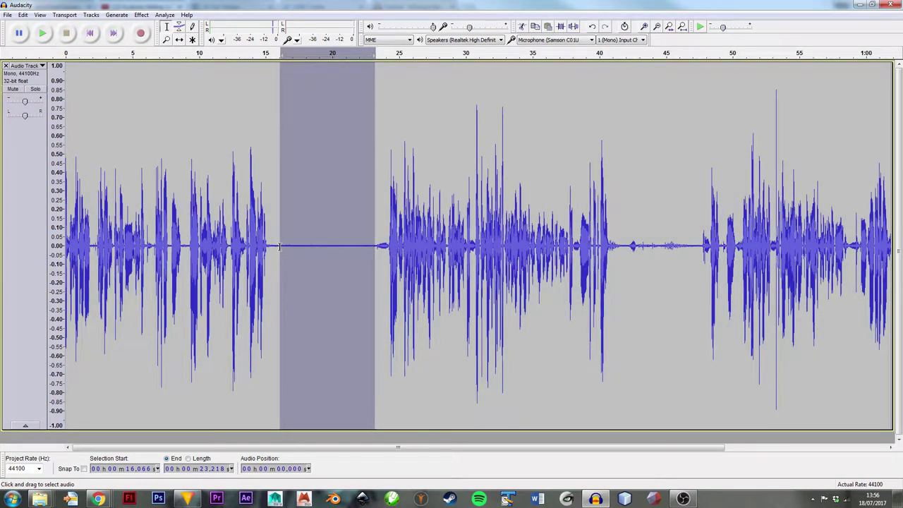
click(669, 28)
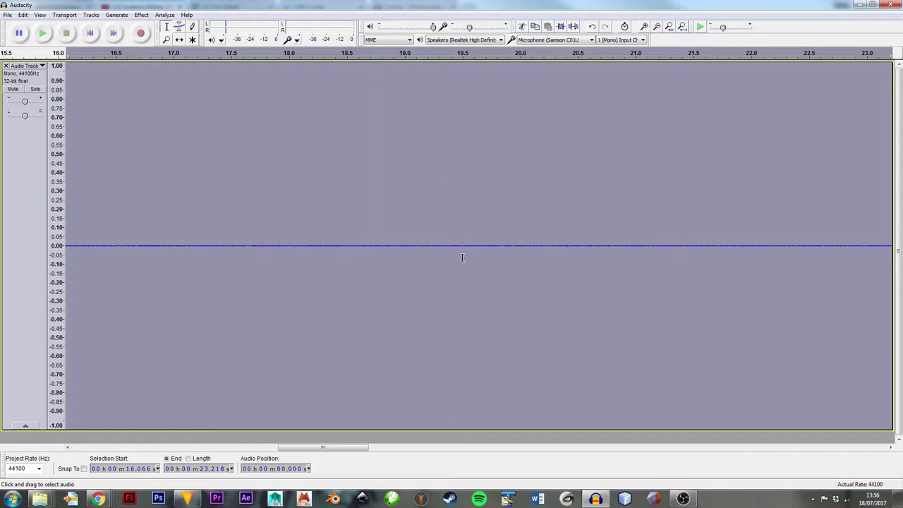
click(141, 16)
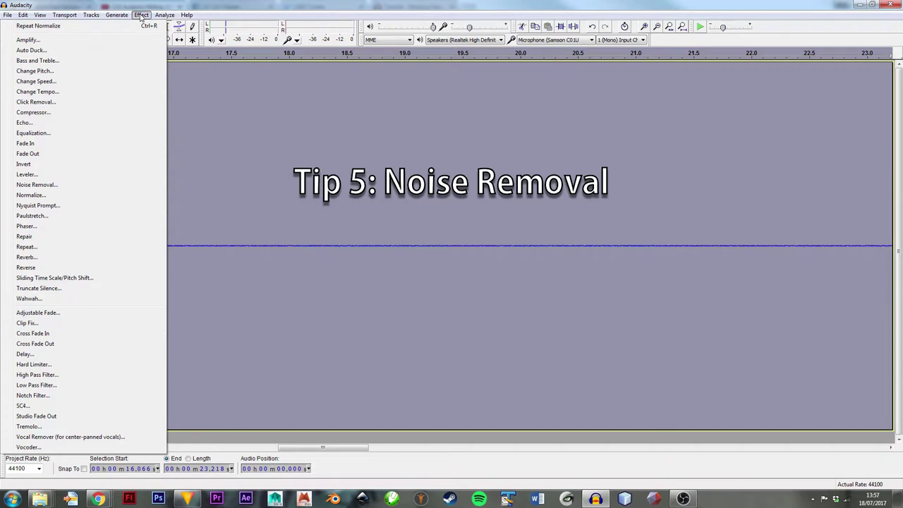
Capture the gap's noise profile, then apply 21 dB Noise Removal to the 16.07–23.22 s gap.
click(53, 186)
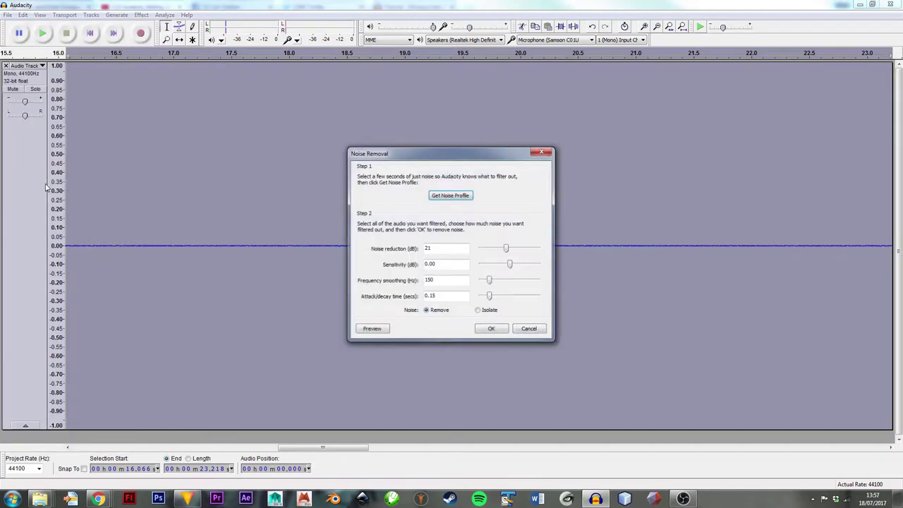
click(447, 196)
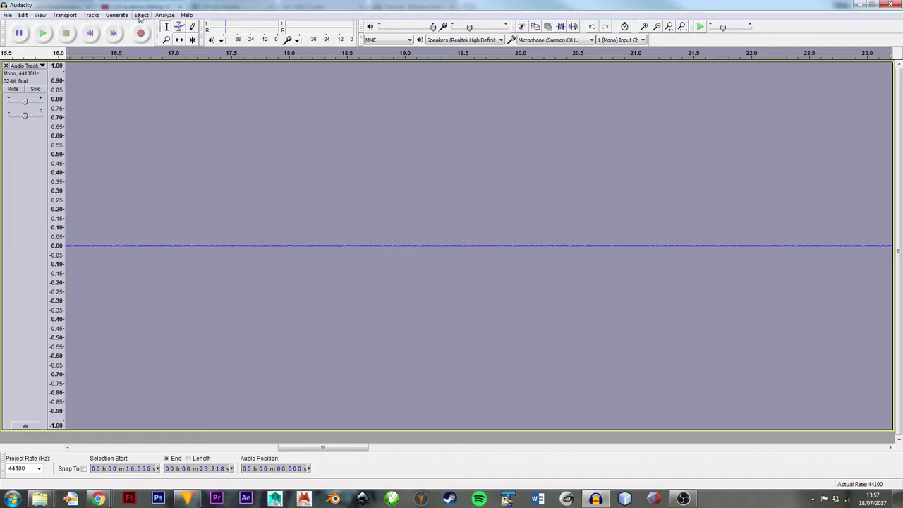
click(140, 15)
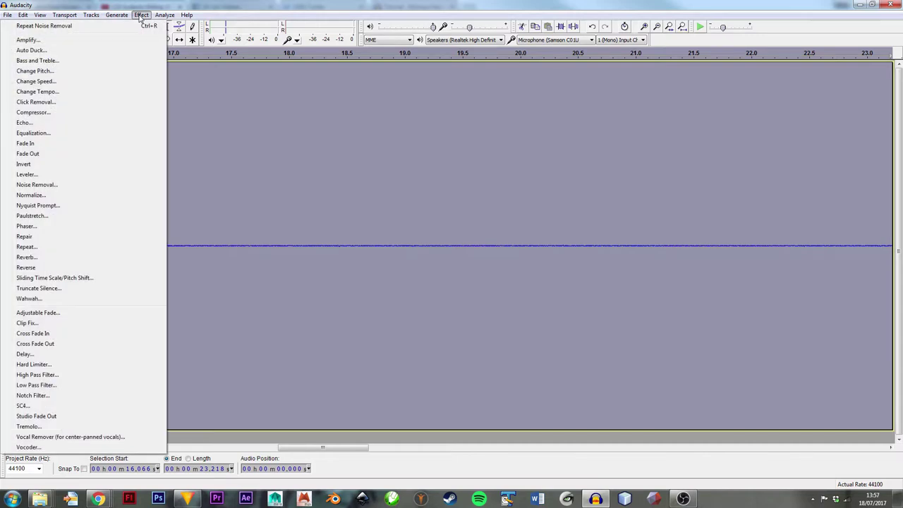
click(37, 185)
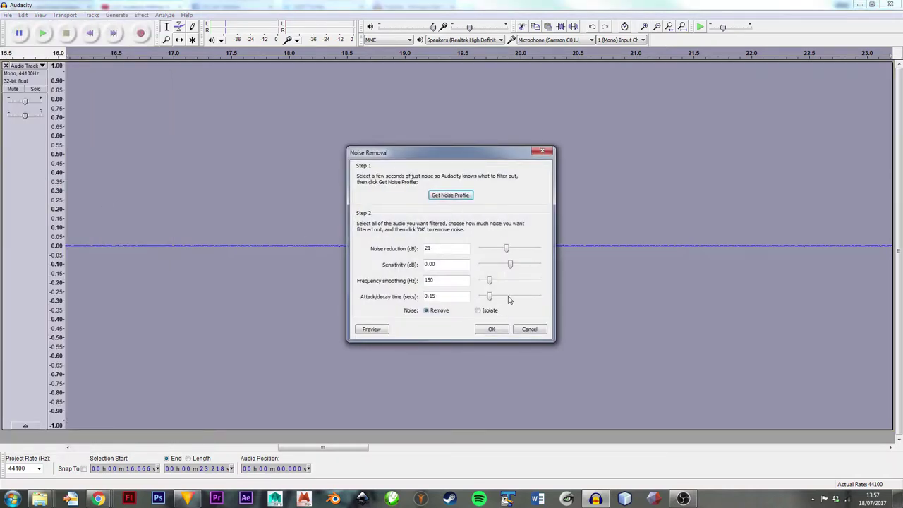
click(446, 251)
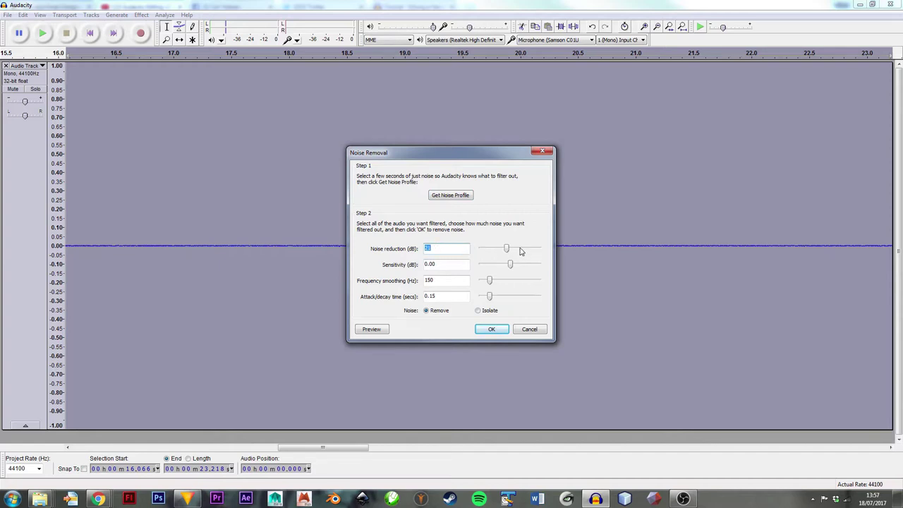
click(492, 330)
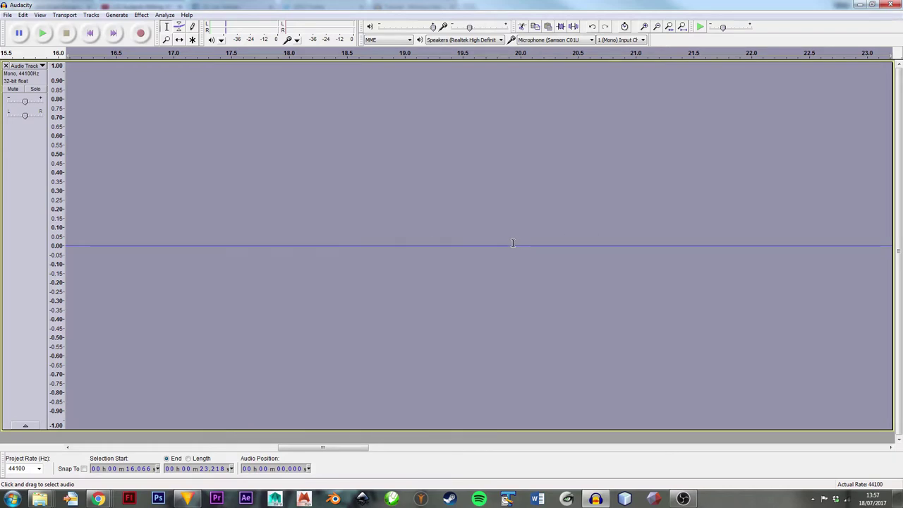
Undo the gap-only noise removal and apply Noise Removal to the entire recording instead.
key(ctrl+z)
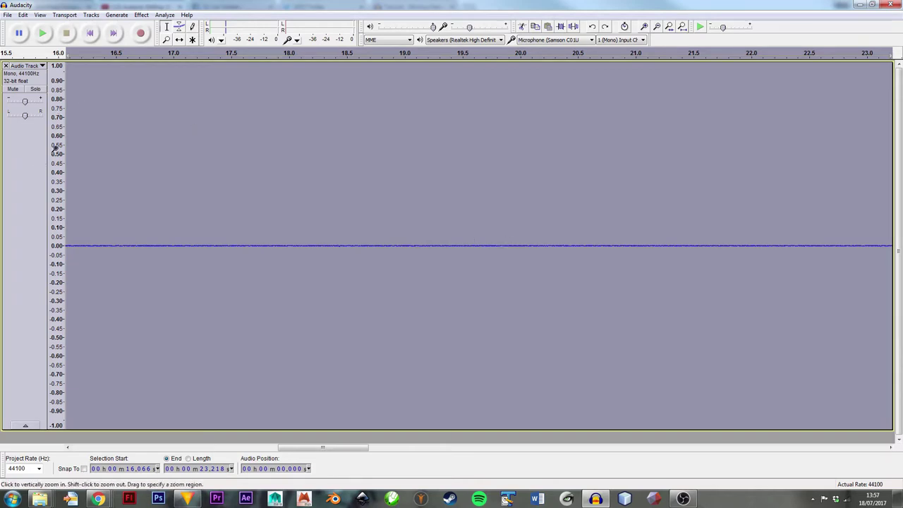
key(ctrl+f)
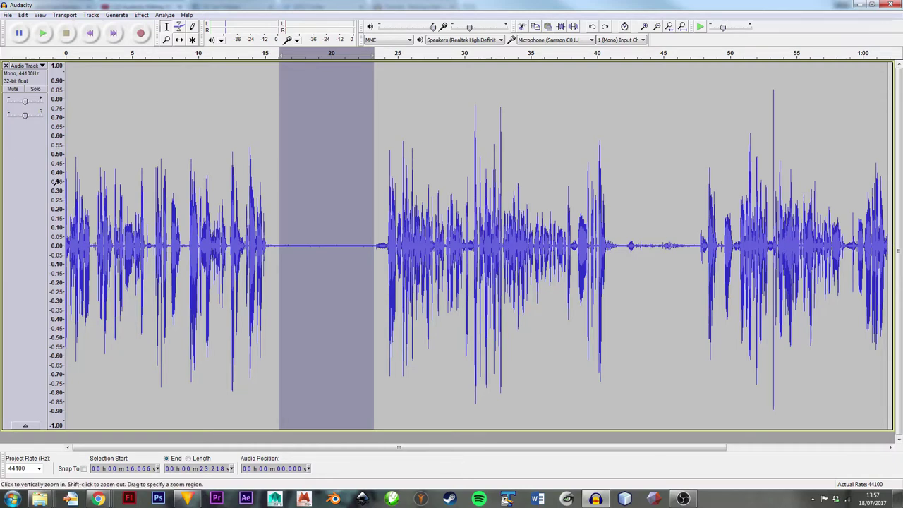
click(21, 188)
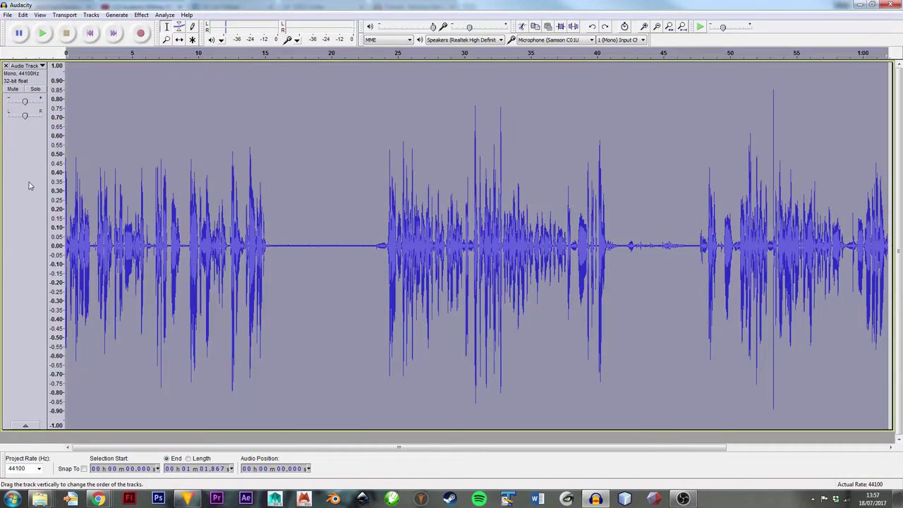
click(140, 15)
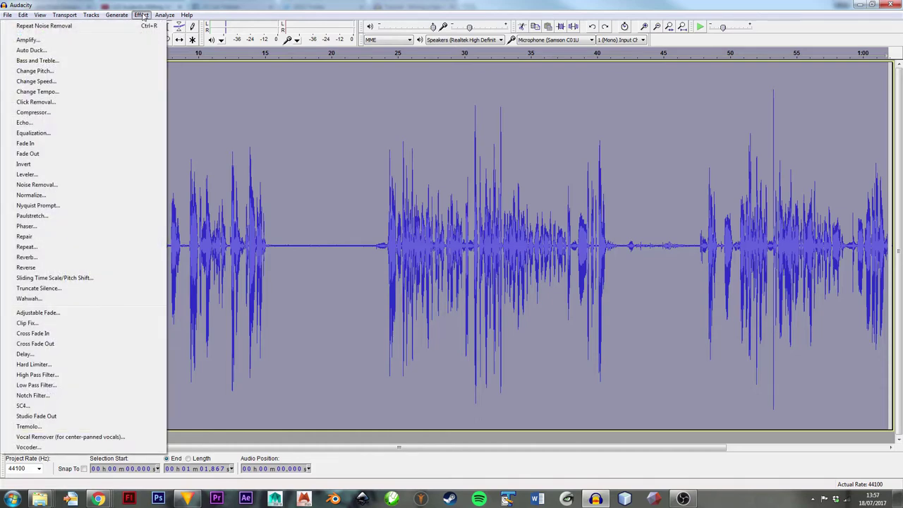
click(34, 186)
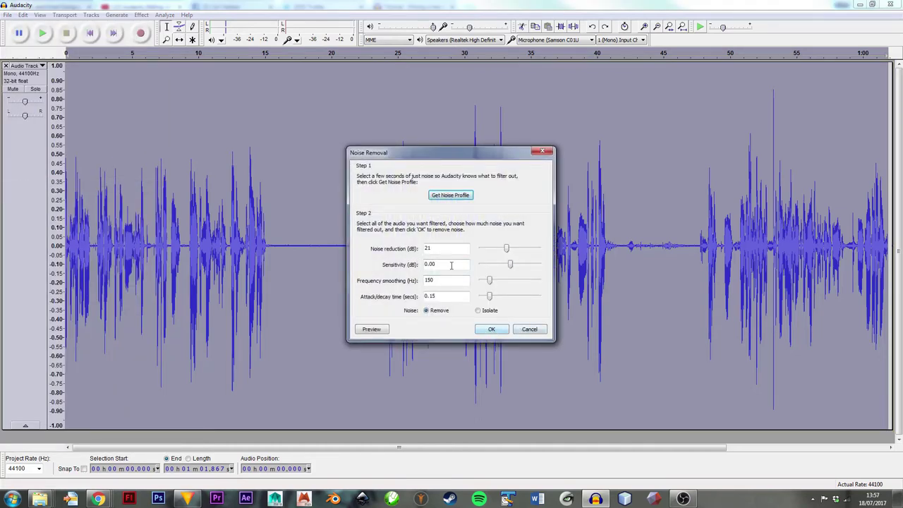
click(491, 329)
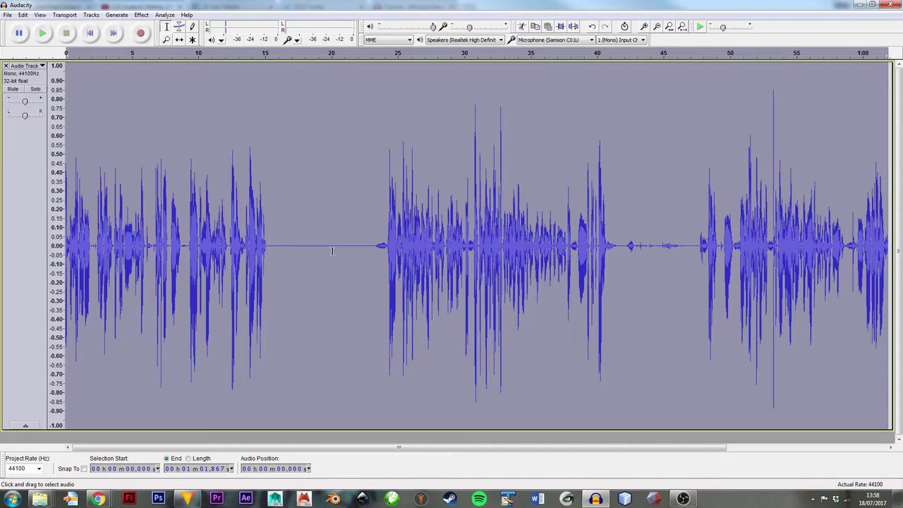
Select part of the silent gap from 17.368 s and play it back.
click(366, 164)
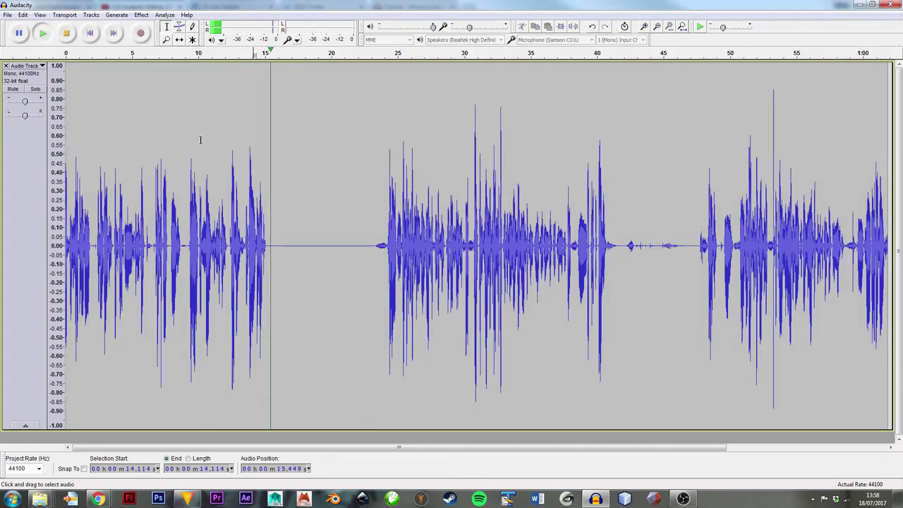
drag(297, 251, 347, 251)
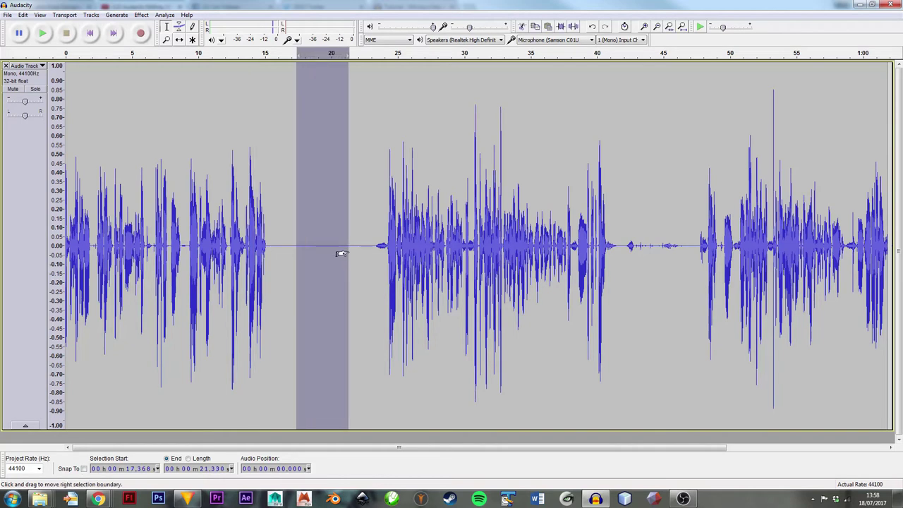
key(space)
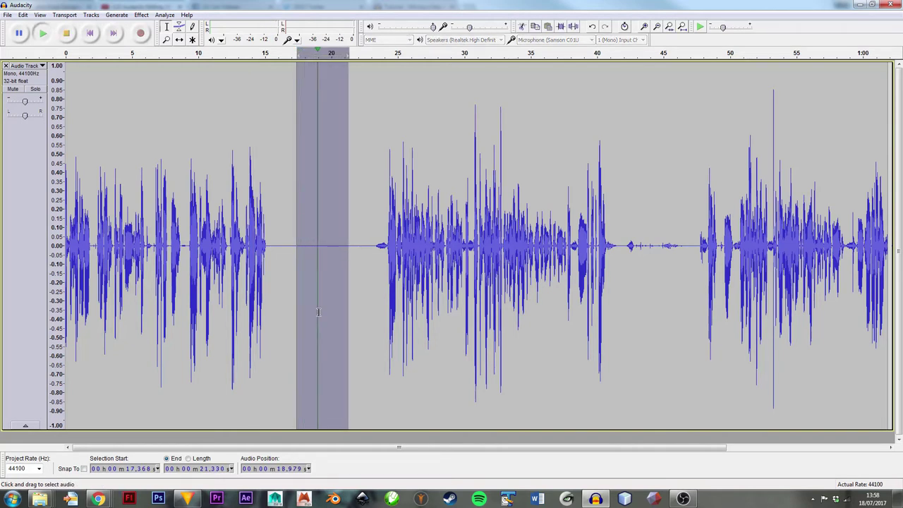